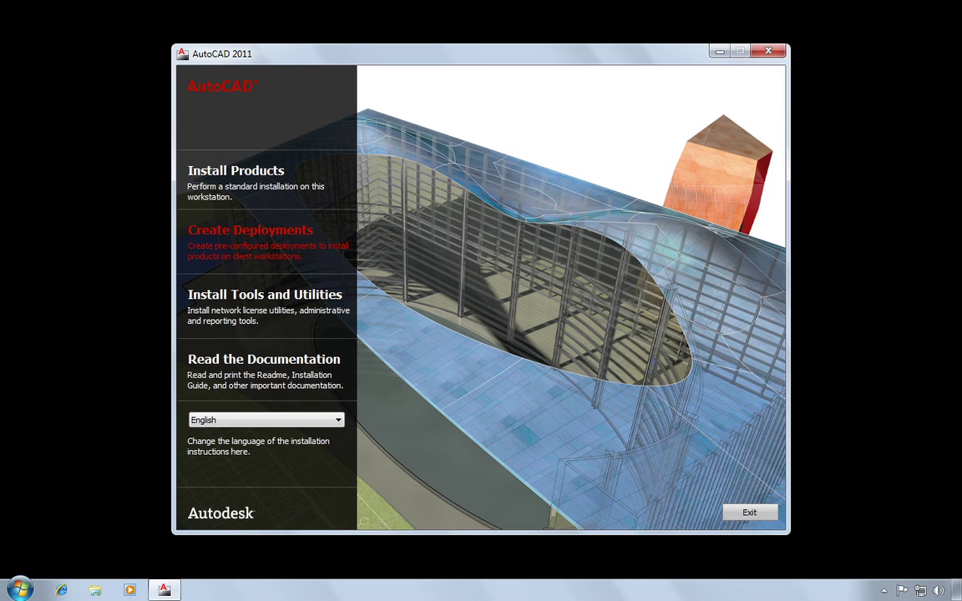
Start a new deployment from the network ACAD2011 image path, named AutoCAD2011Network
{"action": "left_click", "coordinate": [264, 251]}
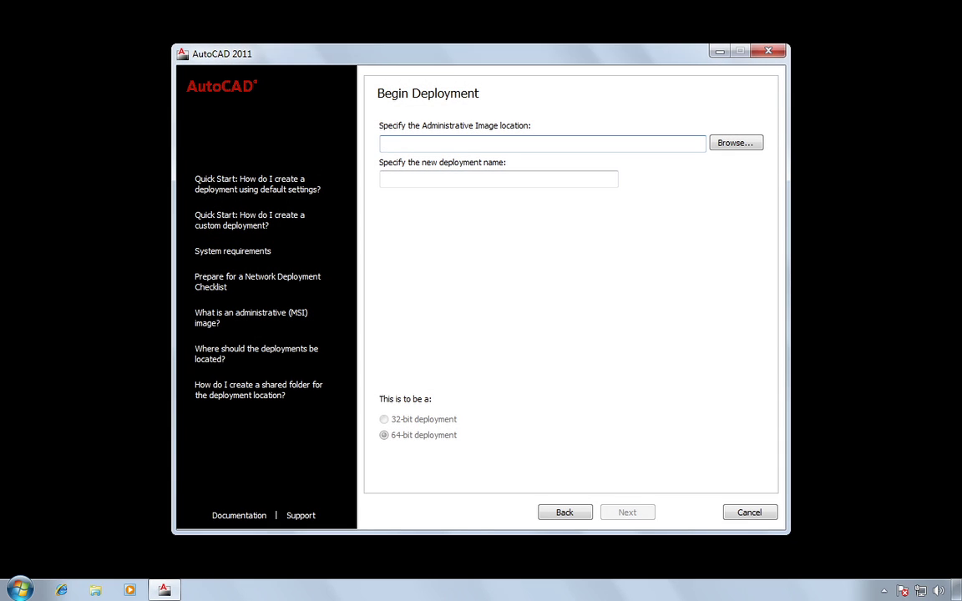
{"action": "type", "text": "\\\\REM12378490\\Deploy\\ACAD2011\\"}
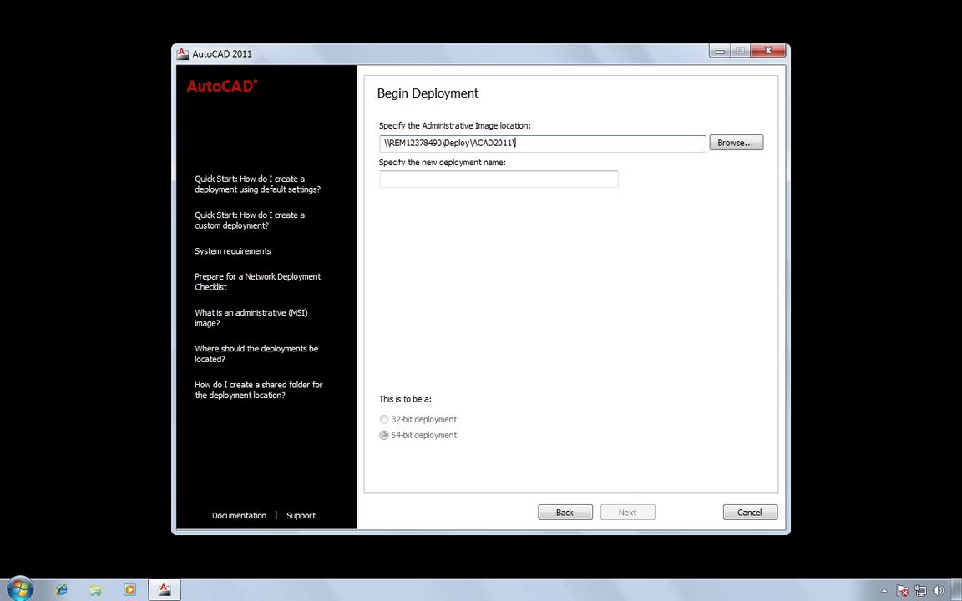
{"action": "key", "text": "Tab"}
{"action": "key", "text": "Tab"}
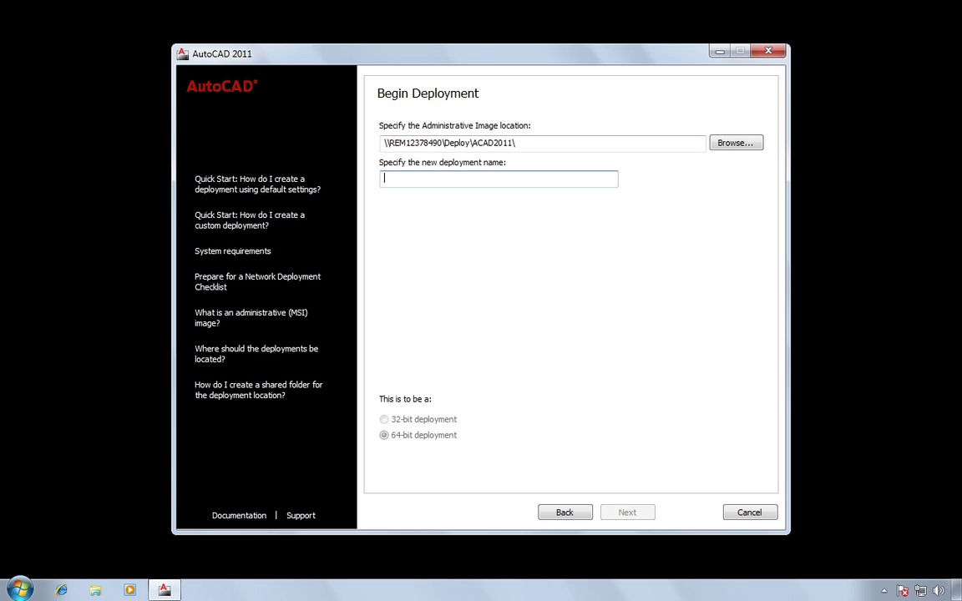
{"action": "type", "text": "AutoCAD"}
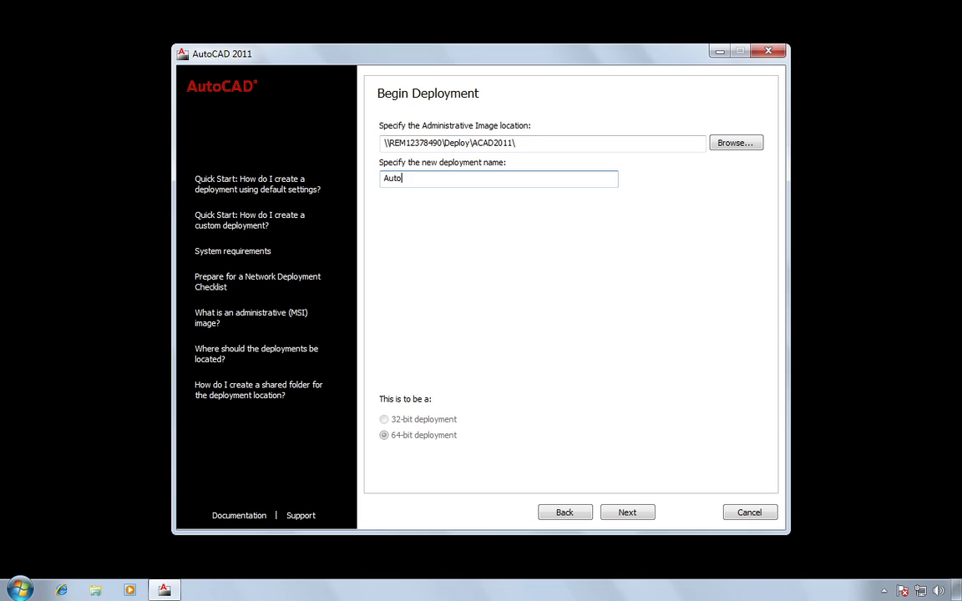
{"action": "type", "text": "2011Network"}
Select AutoCAD 2011 plus the Material Library 2011 Medium Image library and proceed to the license
{"action": "left_click", "coordinate": [633, 518]}
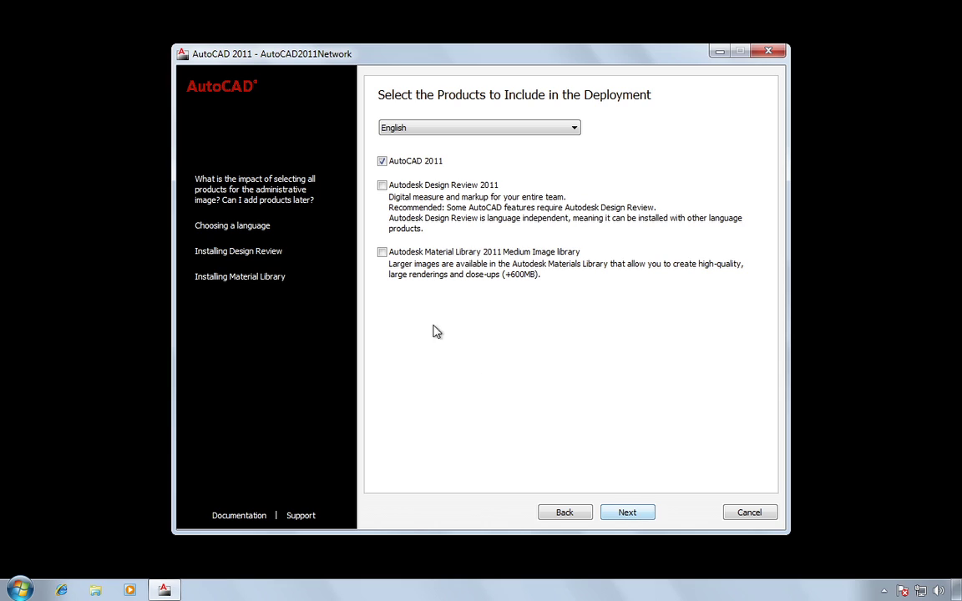
{"action": "left_click", "coordinate": [382, 252]}
{"action": "left_click", "coordinate": [632, 519]}
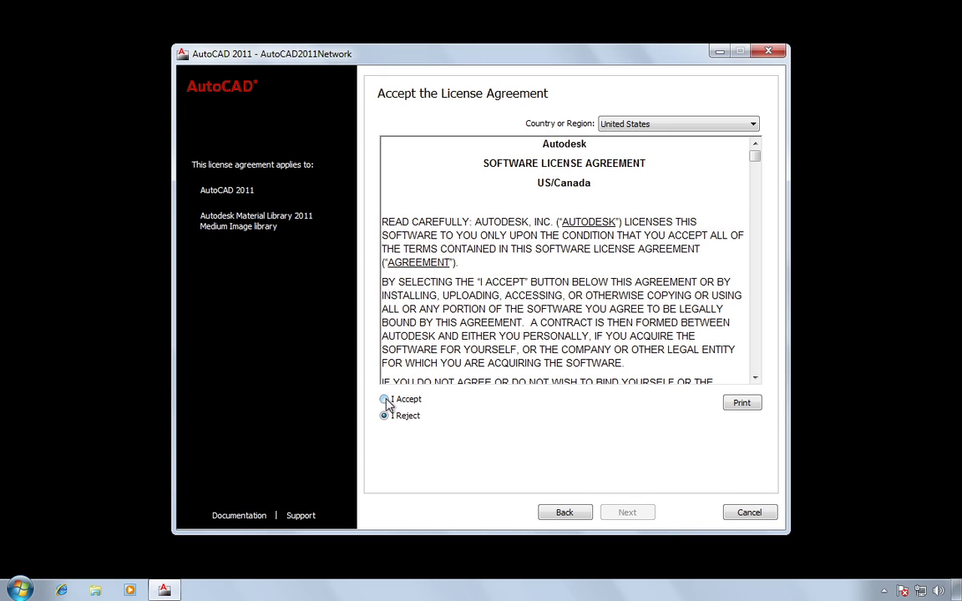
Accept the license, enter organization Autodesk and the product serial number, and continue
{"action": "left_click", "coordinate": [385, 399]}
{"action": "left_click", "coordinate": [636, 516]}
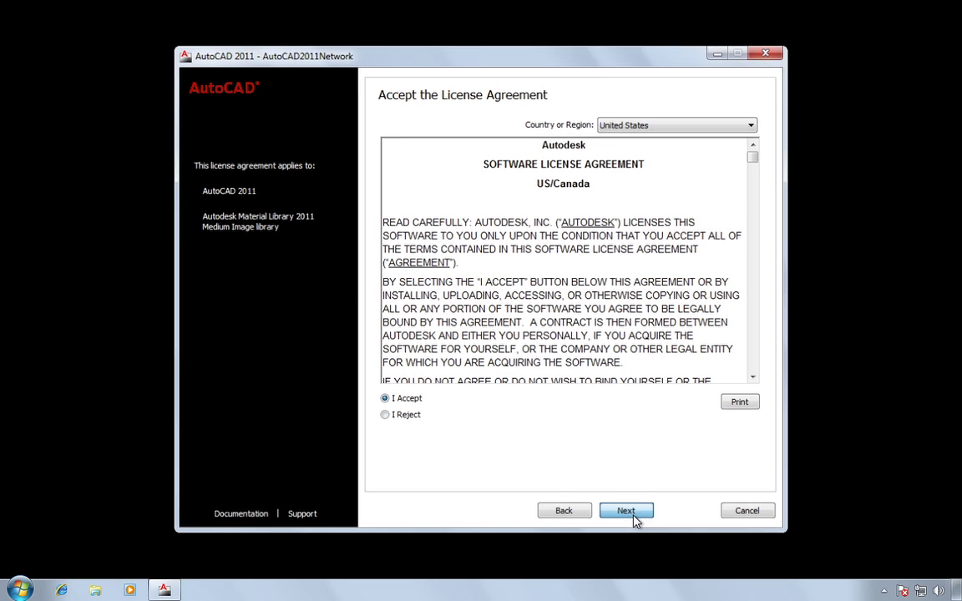
{"action": "key", "text": "Tab"}
{"action": "key", "text": "Tab"}
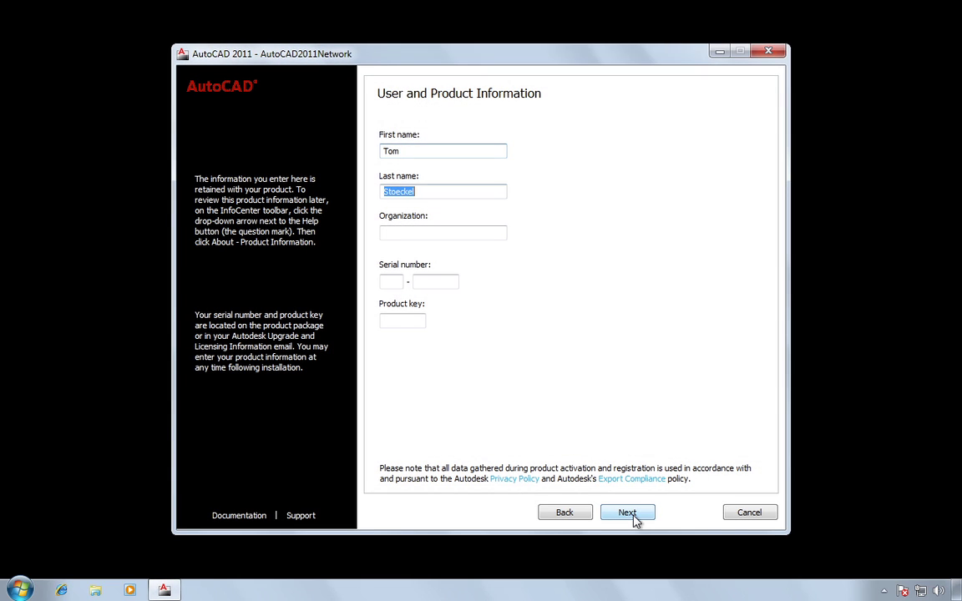
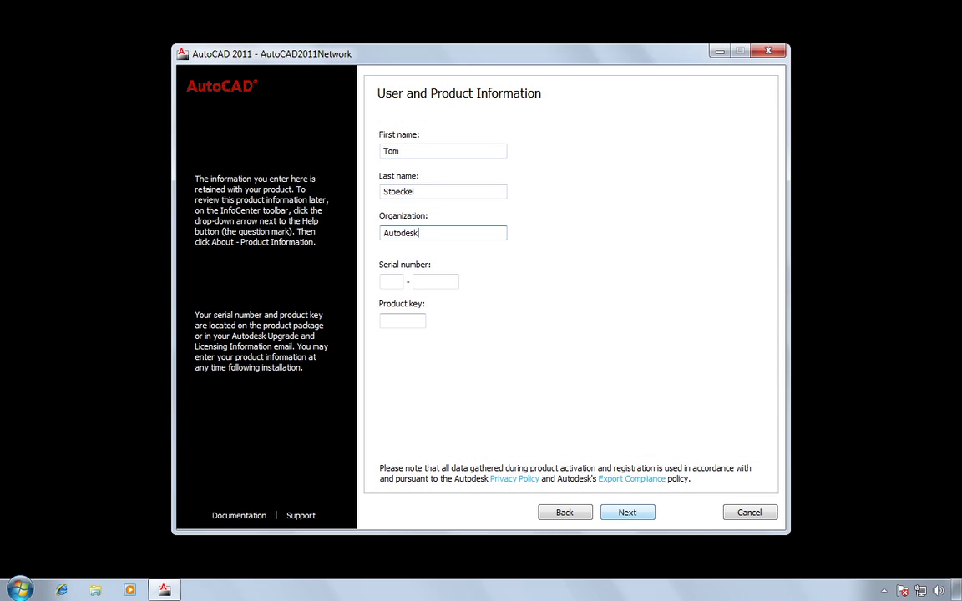
{"action": "key", "text": "Tab"}
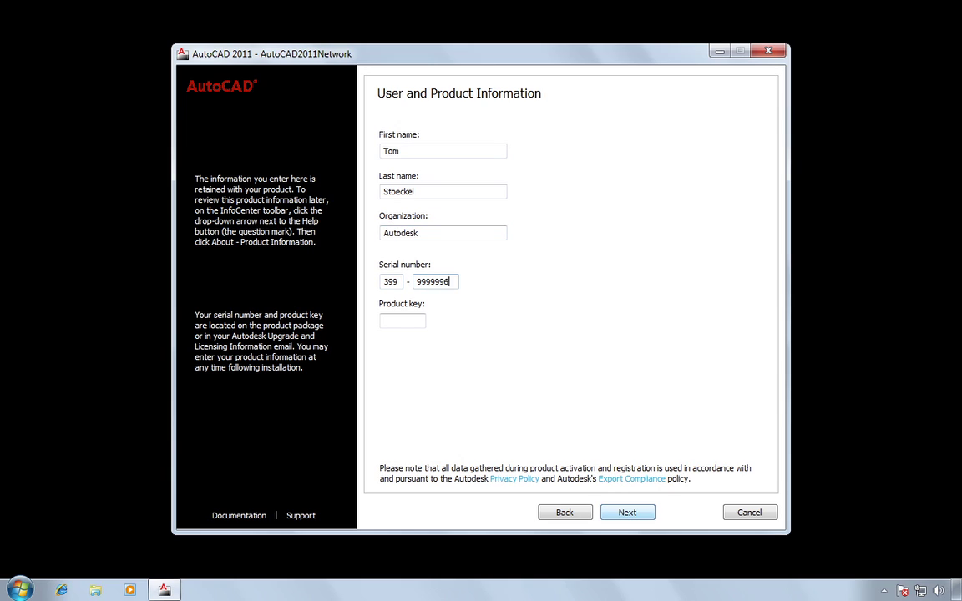
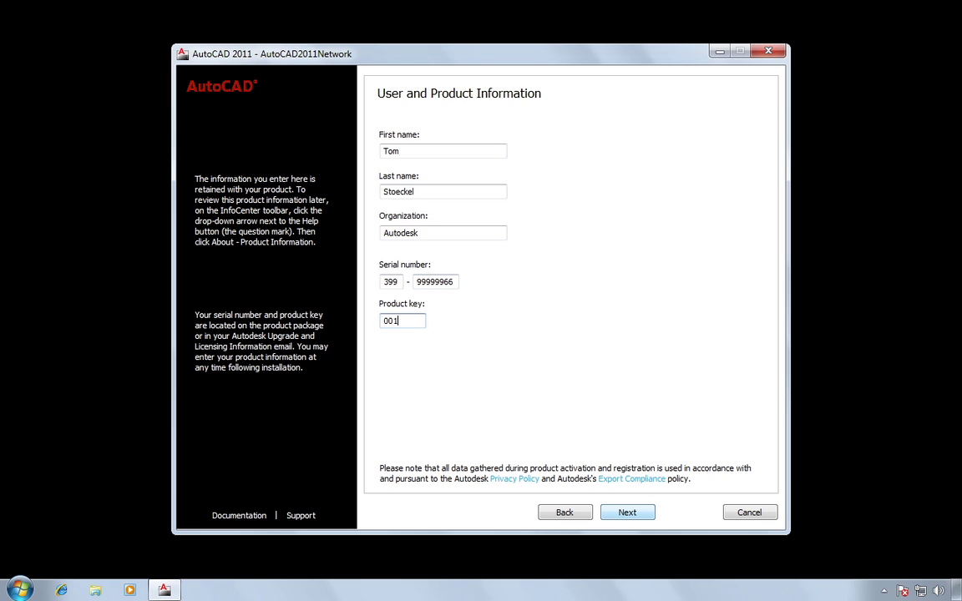
{"action": "left_click", "coordinate": [630, 516]}
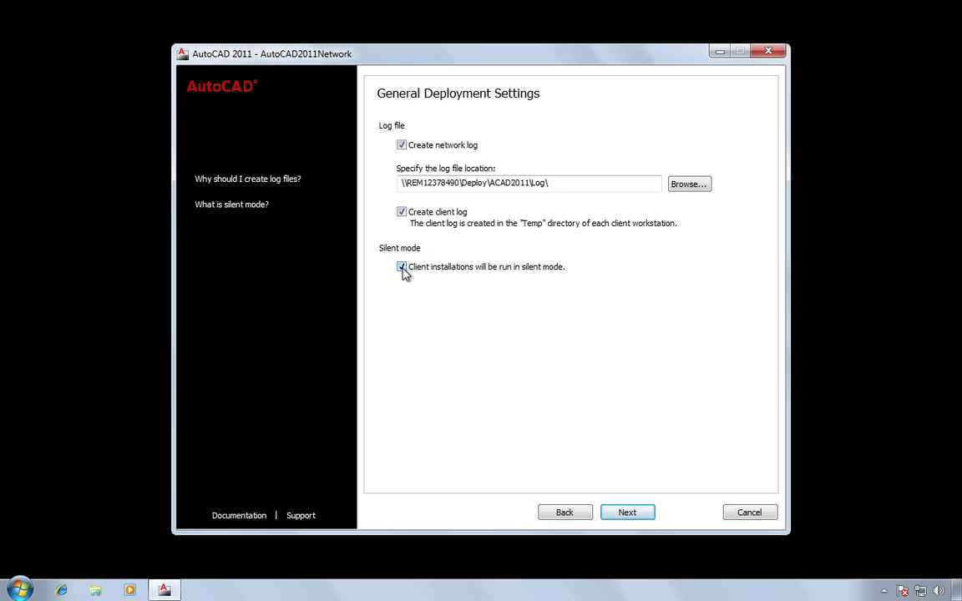
Keep network log, client log and silent mode enabled and continue to the review page
{"action": "left_click", "coordinate": [631, 515]}
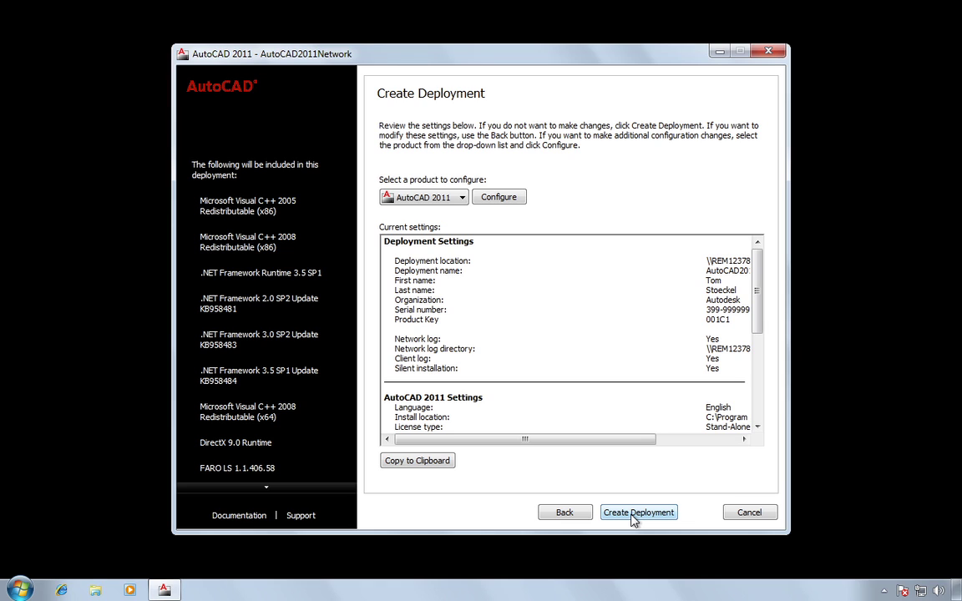
Switch the AutoCAD 2011 configuration to a network license using single license server XXHP6888
{"action": "left_click", "coordinate": [501, 201]}
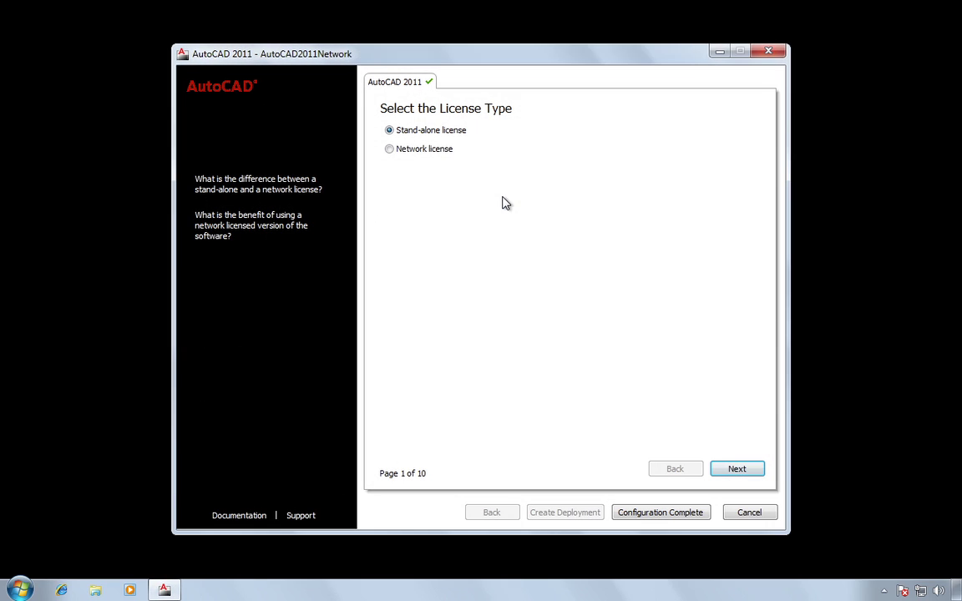
{"action": "left_click", "coordinate": [390, 150]}
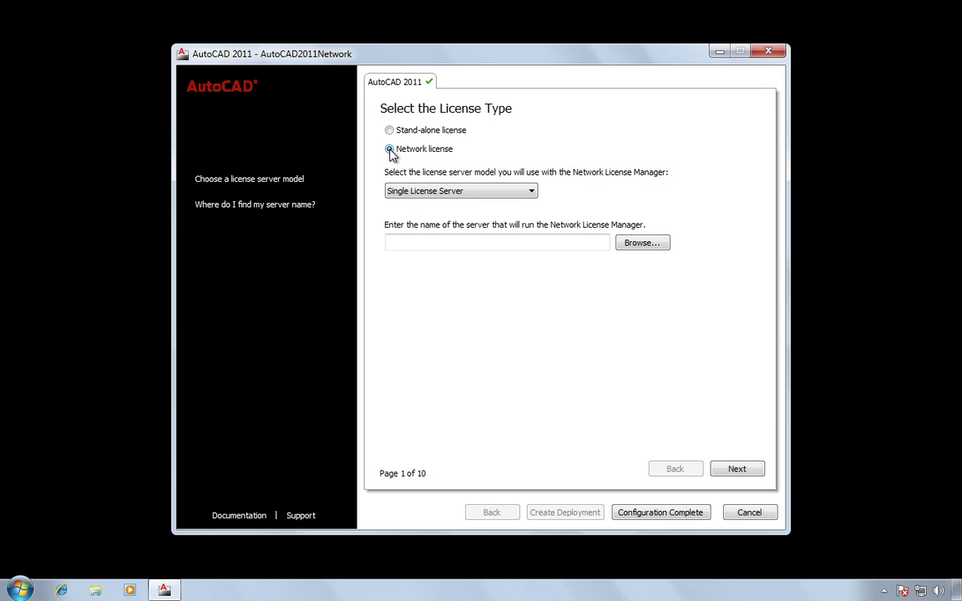
{"action": "left_click", "coordinate": [393, 243]}
{"action": "type", "text": "XX"}
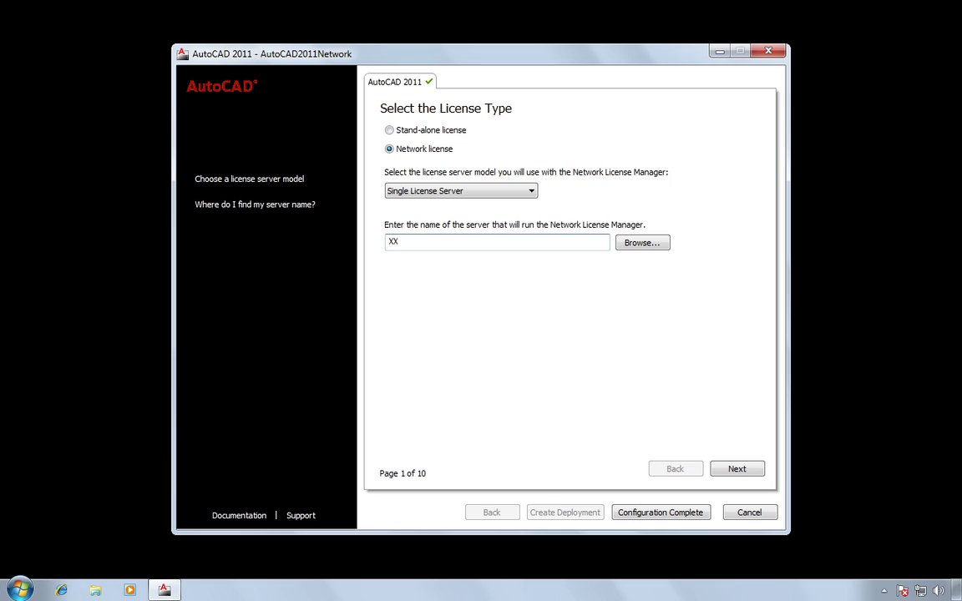
{"action": "type", "text": "HP6888"}
{"action": "left_click", "coordinate": [738, 469]}
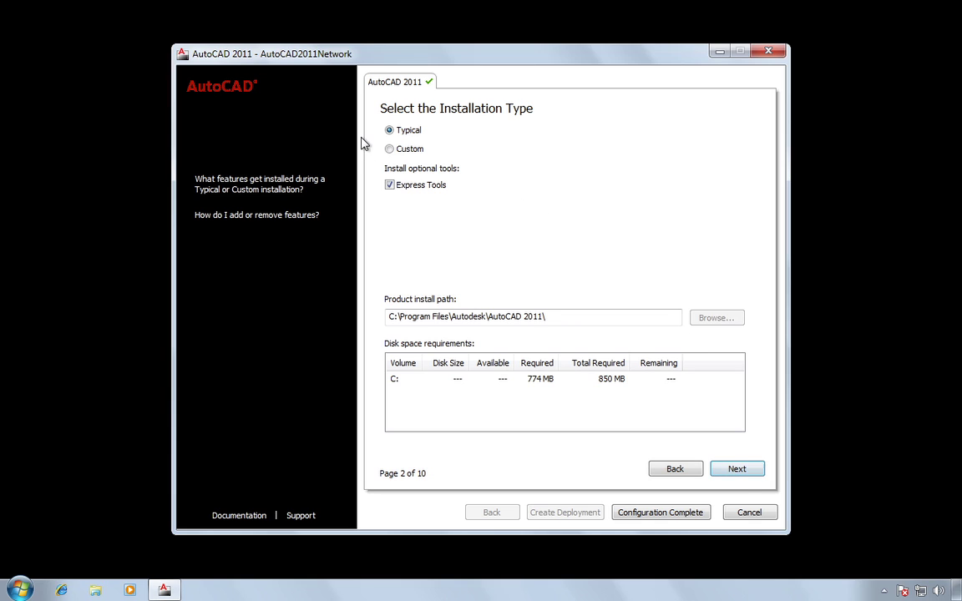
Preview the Custom feature list, then return to the Typical installation
{"action": "left_click", "coordinate": [390, 149]}
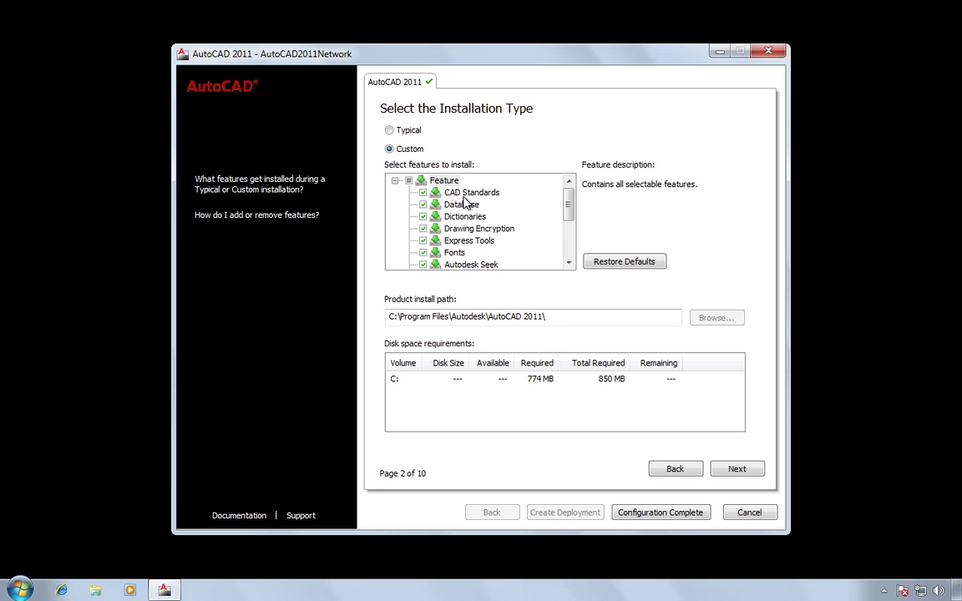
{"action": "left_click", "coordinate": [389, 130]}
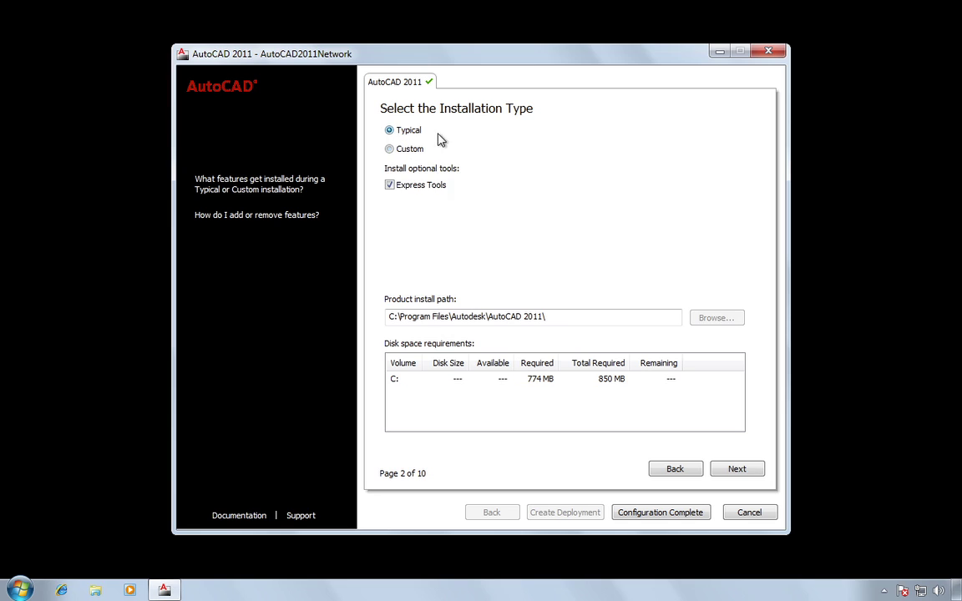
On the support content folders page, set support content to the Program install folder
{"action": "left_click", "coordinate": [738, 470]}
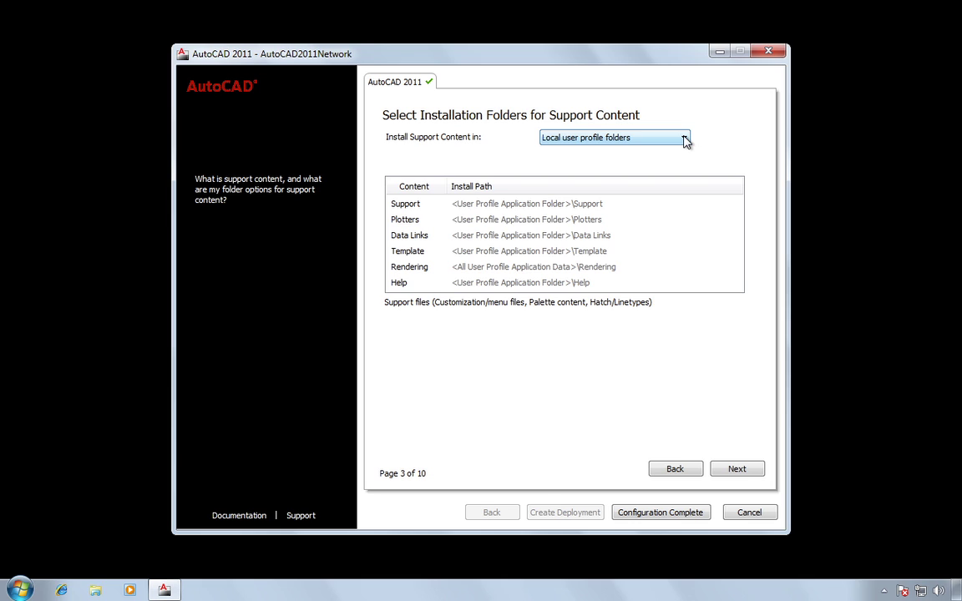
{"action": "left_click", "coordinate": [685, 141]}
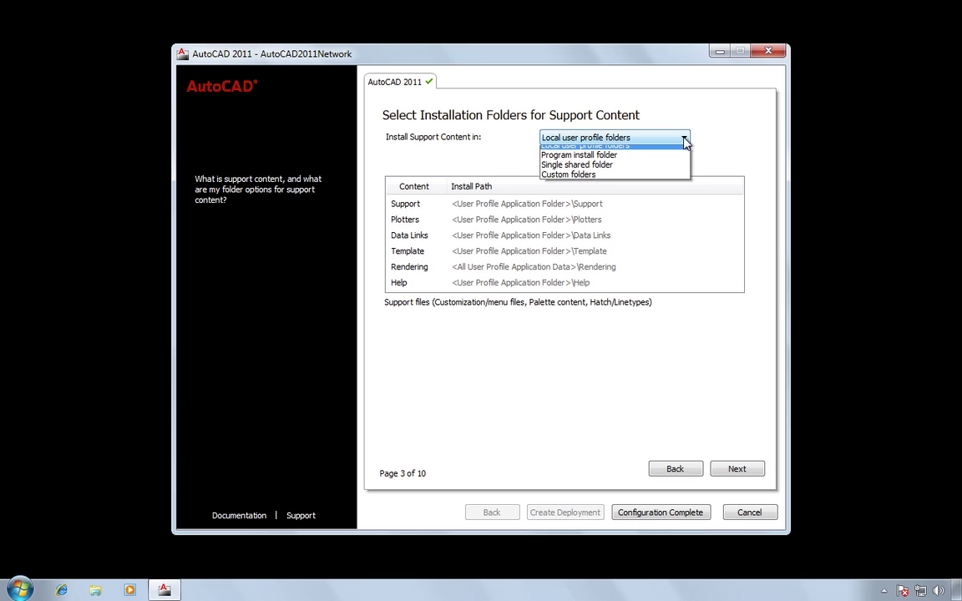
{"action": "left_click", "coordinate": [663, 161]}
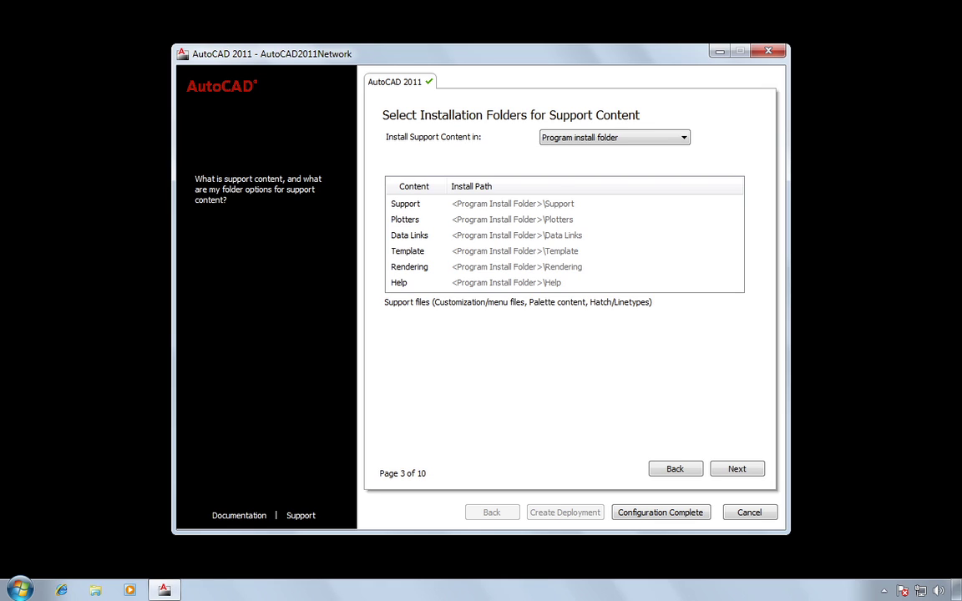
Choose a single shared folder with overwriting of shared network files enabled, then switch to Custom folders
{"action": "left_click", "coordinate": [685, 140]}
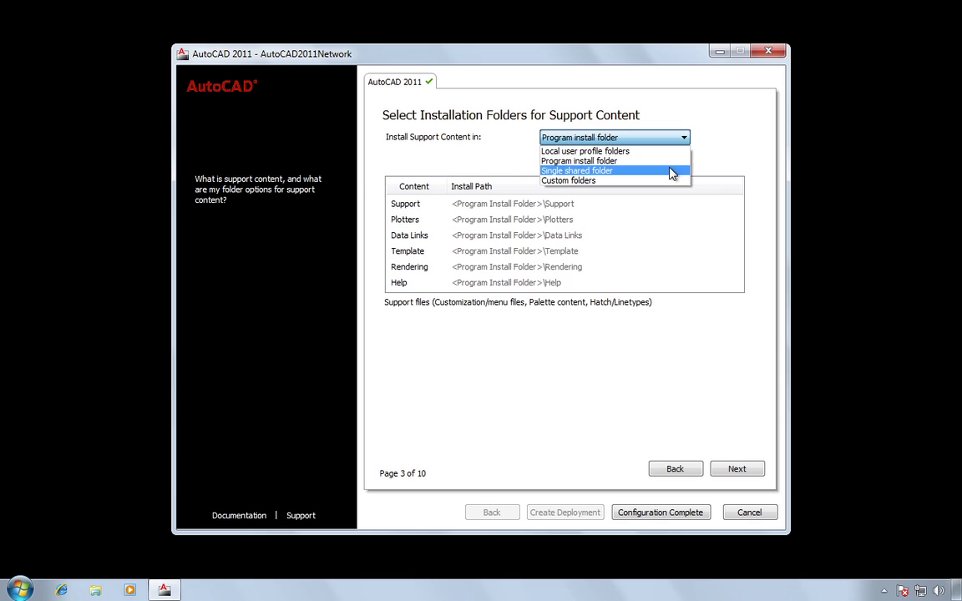
{"action": "left_click", "coordinate": [672, 171]}
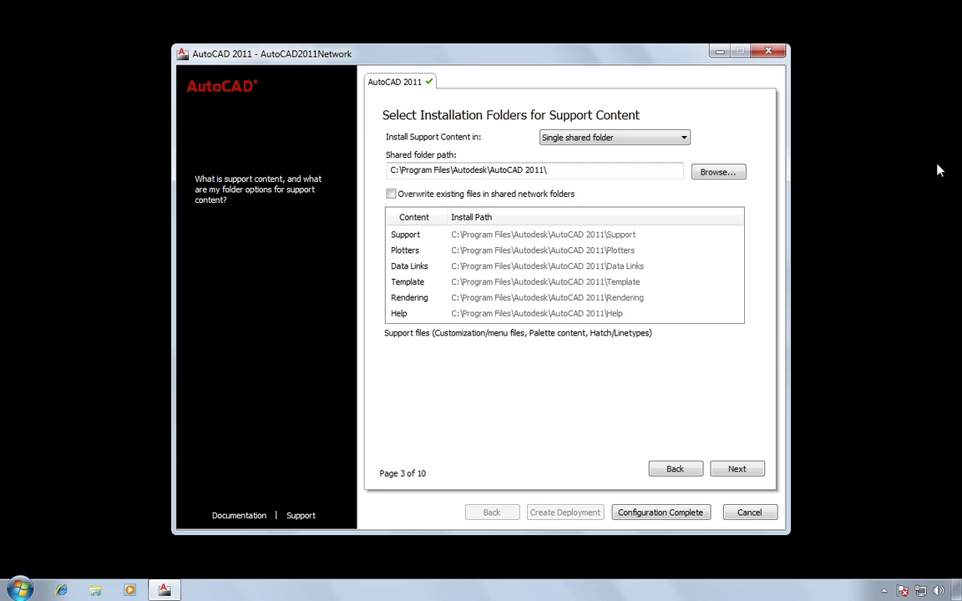
{"action": "left_click", "coordinate": [391, 194]}
{"action": "left_click", "coordinate": [685, 137]}
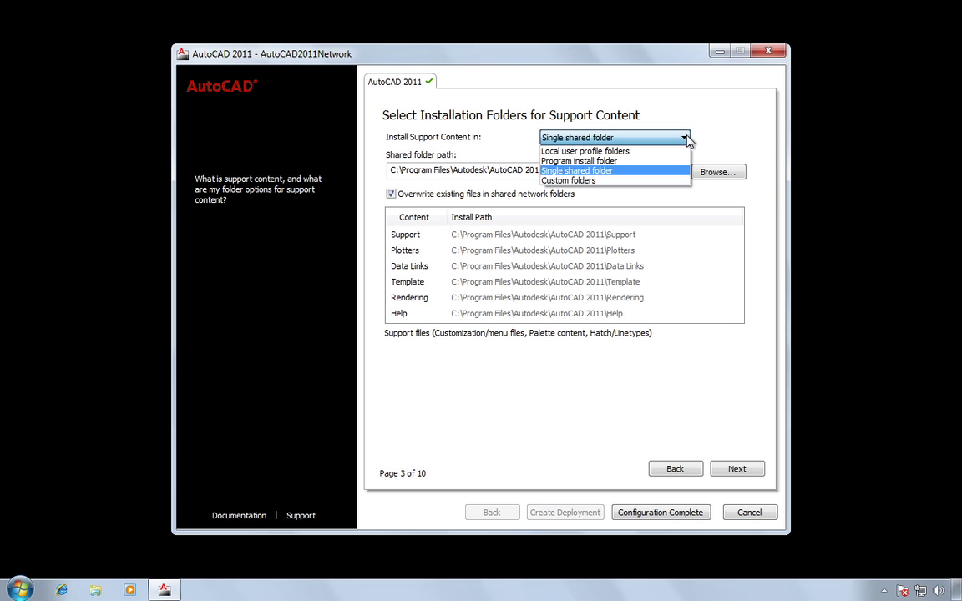
{"action": "left_click", "coordinate": [668, 180]}
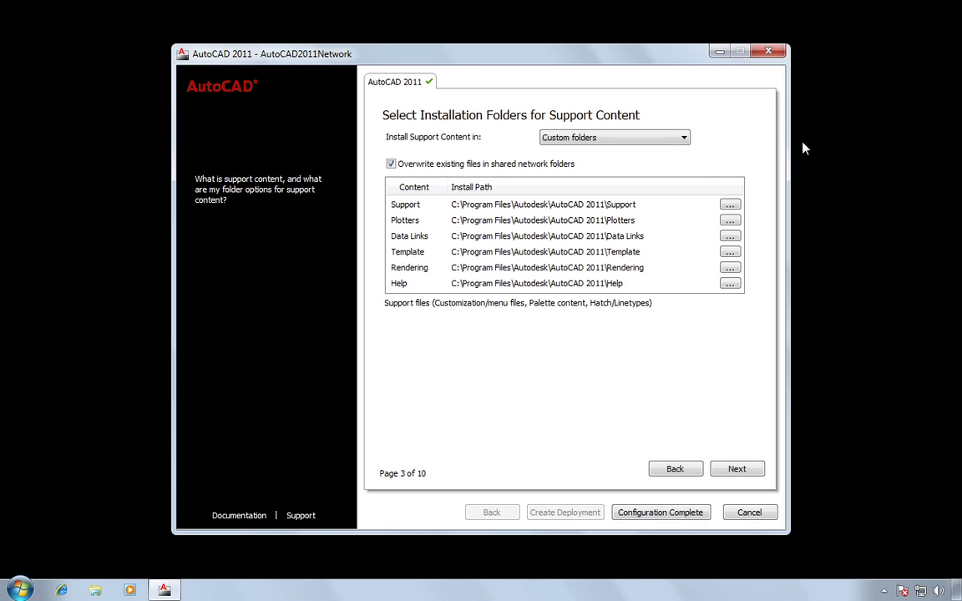
Set support content to Local user profile folders and continue to search paths
{"action": "left_click", "coordinate": [683, 139]}
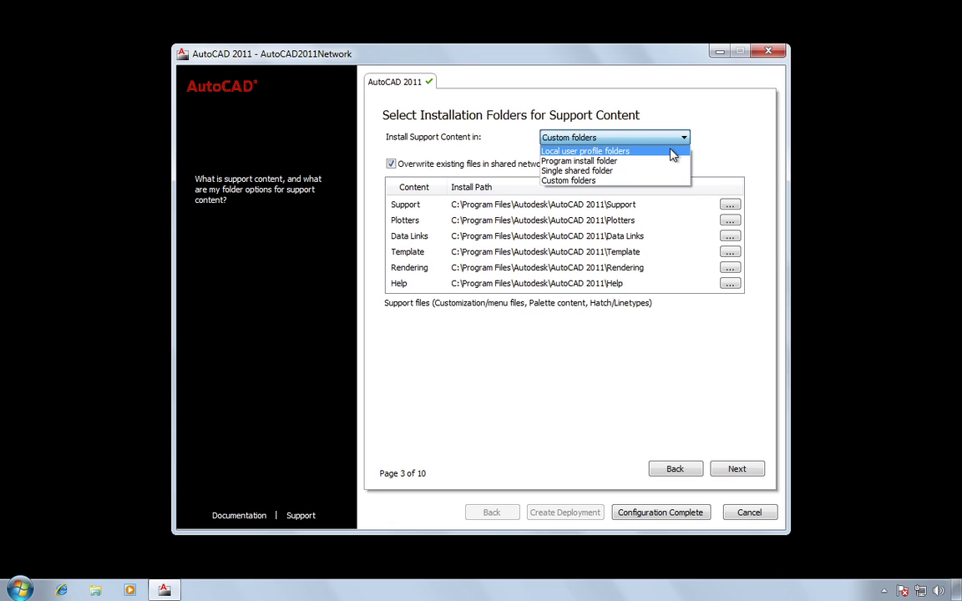
{"action": "left_click", "coordinate": [673, 151]}
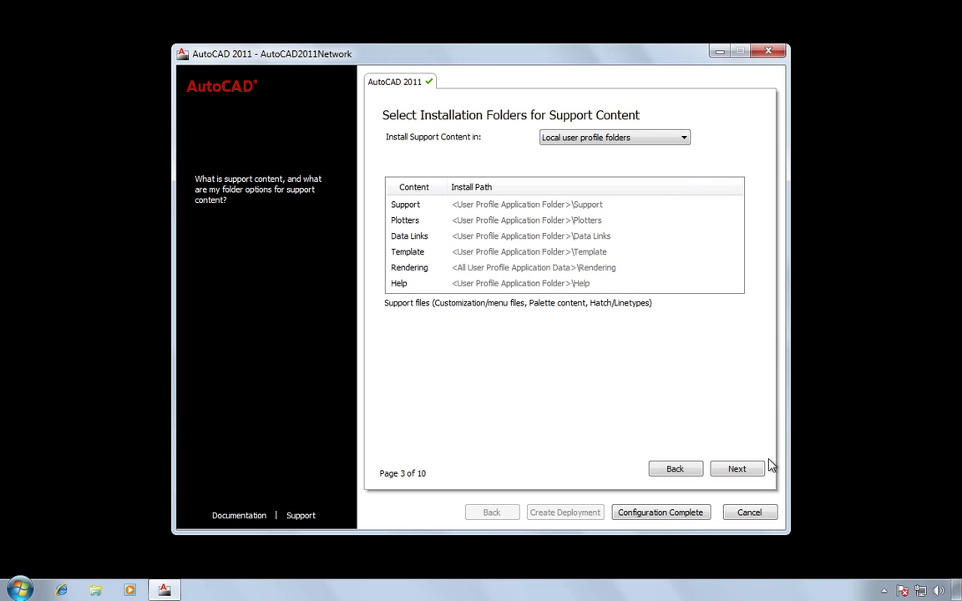
{"action": "left_click", "coordinate": [736, 470]}
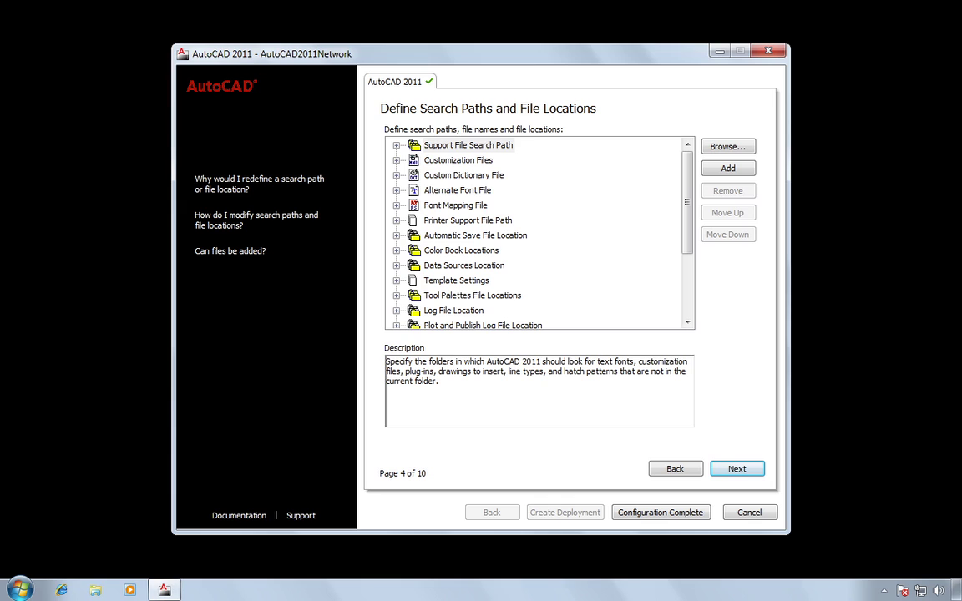
Accept the default search paths and continue to Install Additional Files
{"action": "left_click", "coordinate": [746, 474]}
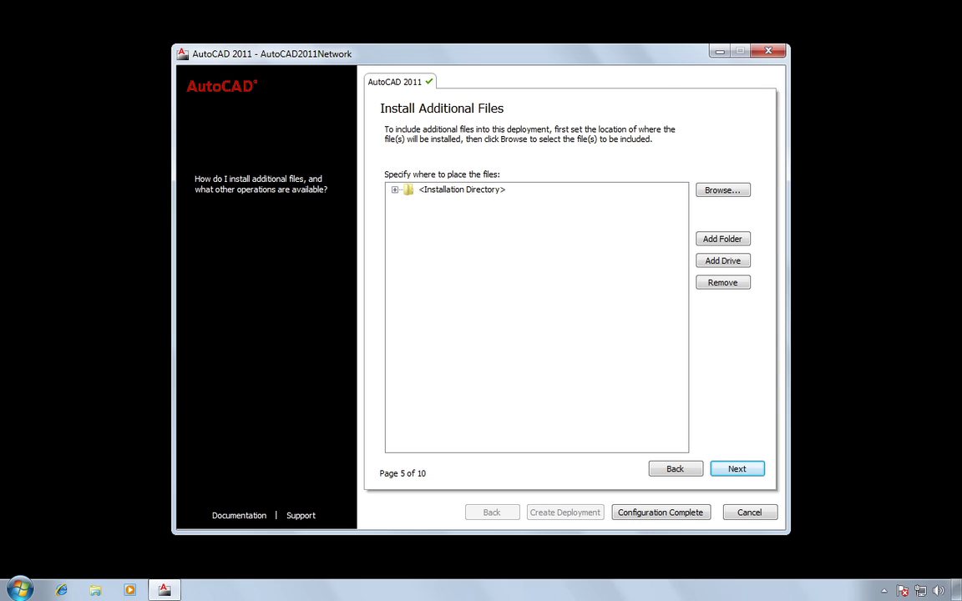
Leave the user preferences at their defaults, keeping the Welcome Screen, Internet Explorer and DWFx settings
{"action": "left_click", "coordinate": [740, 472]}
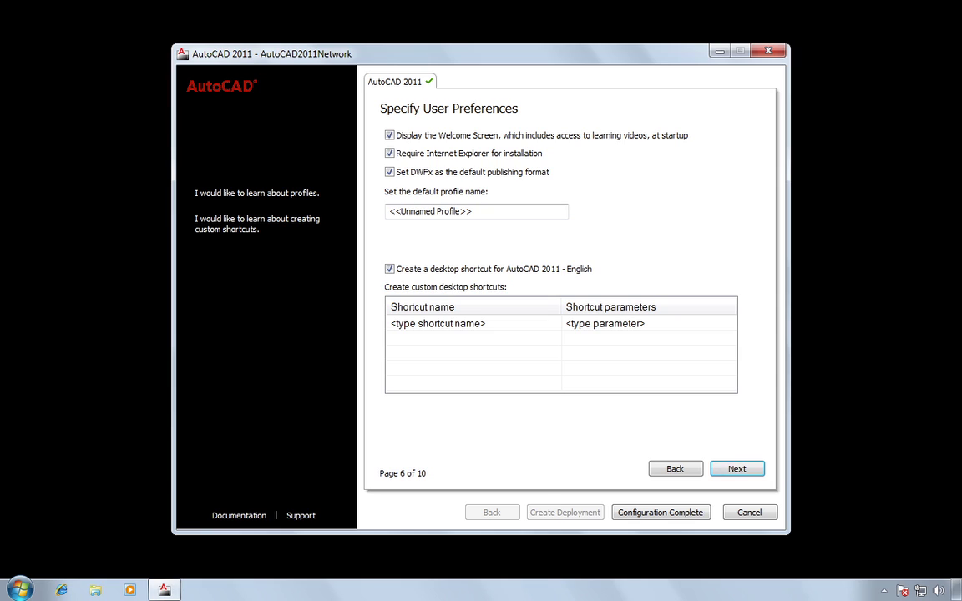
{"action": "left_click", "coordinate": [390, 135]}
{"action": "left_click", "coordinate": [444, 153]}
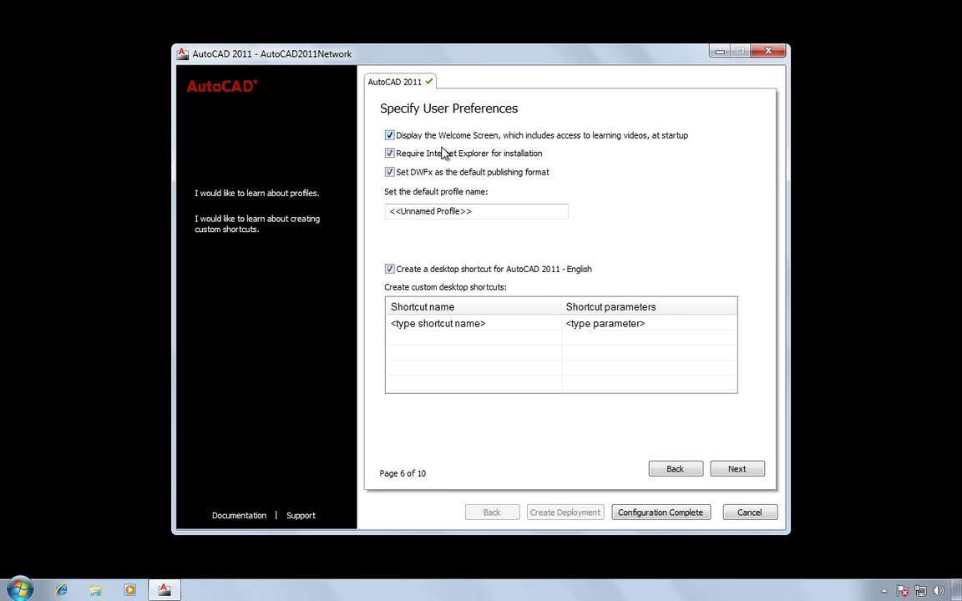
{"action": "left_click", "coordinate": [389, 174]}
{"action": "left_click", "coordinate": [389, 173]}
{"action": "left_click_drag", "start_coordinate": [492, 214], "coordinate": [318, 211]}
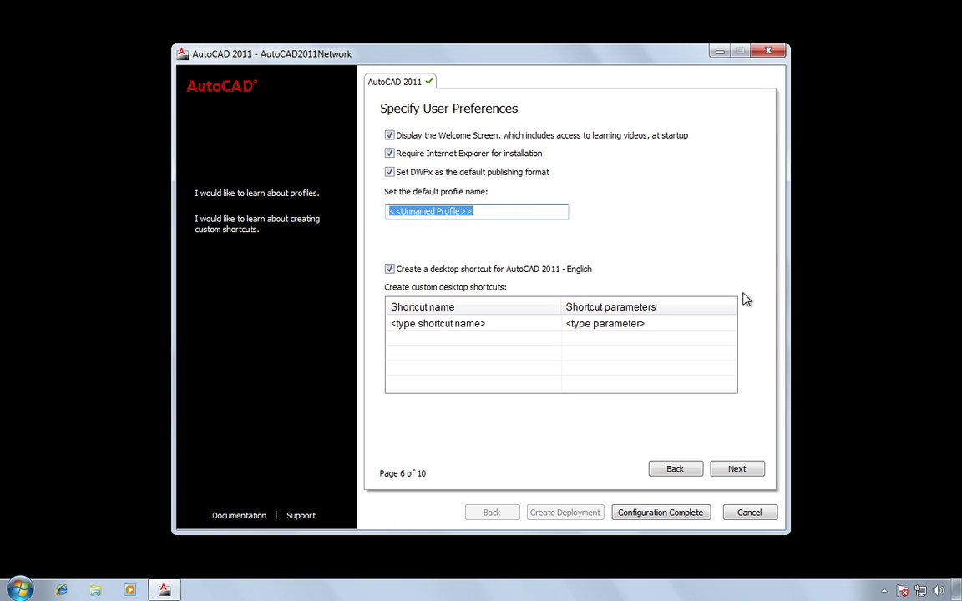
Keep the AutoCAD 2011 - English desktop shortcut enabled, with no custom shortcut added
{"action": "left_click", "coordinate": [390, 271]}
{"action": "left_click", "coordinate": [389, 271]}
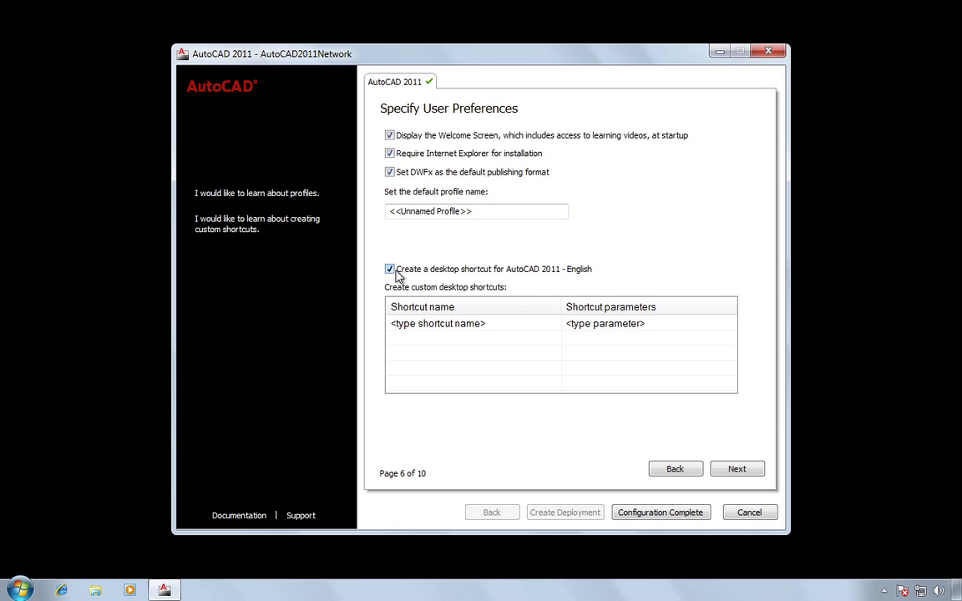
{"action": "left_click", "coordinate": [494, 323]}
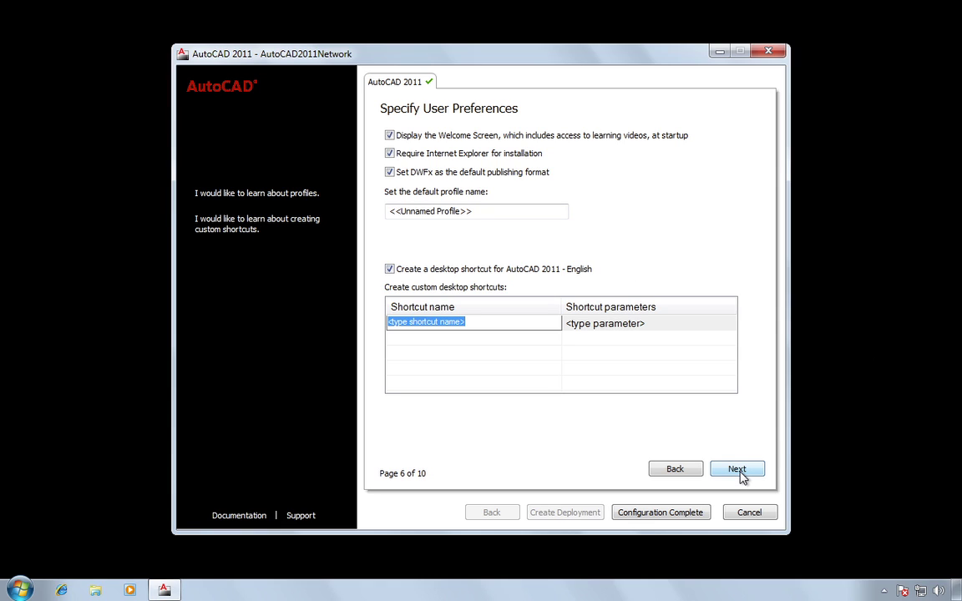
Choose 'Do not include Service Pack' instead of a local-drive service pack
{"action": "left_click", "coordinate": [738, 471]}
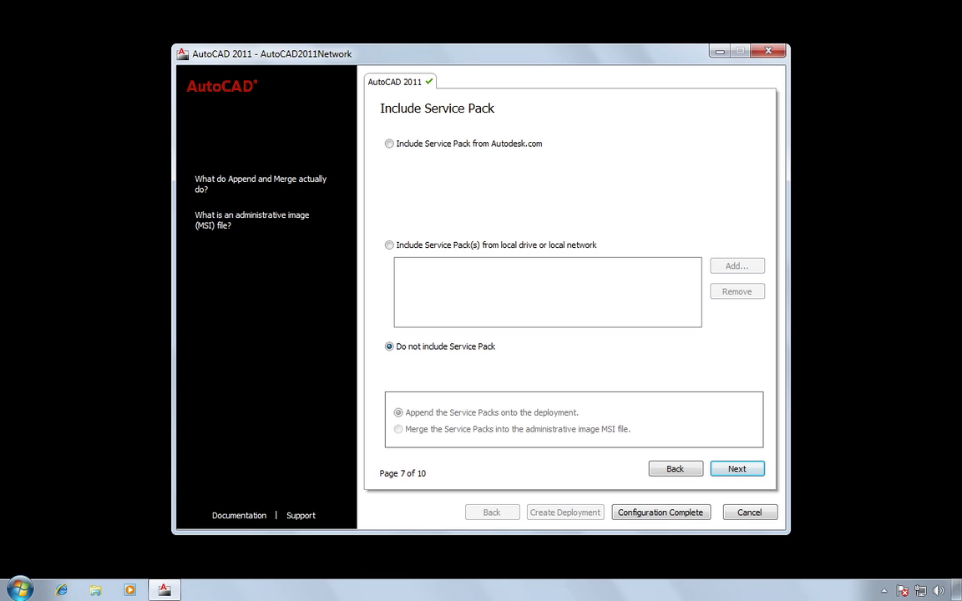
{"action": "left_click", "coordinate": [460, 247]}
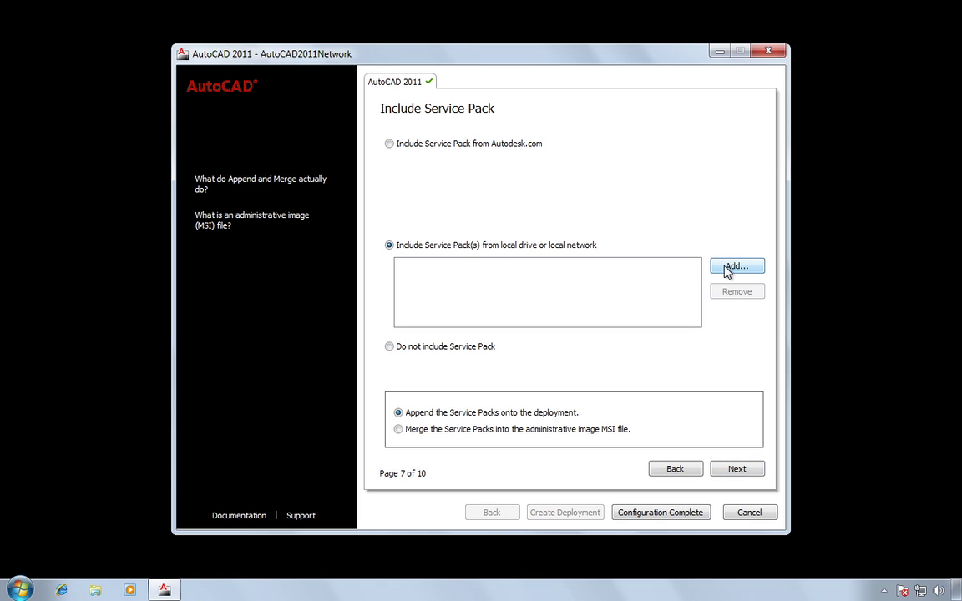
{"action": "left_click", "coordinate": [389, 348]}
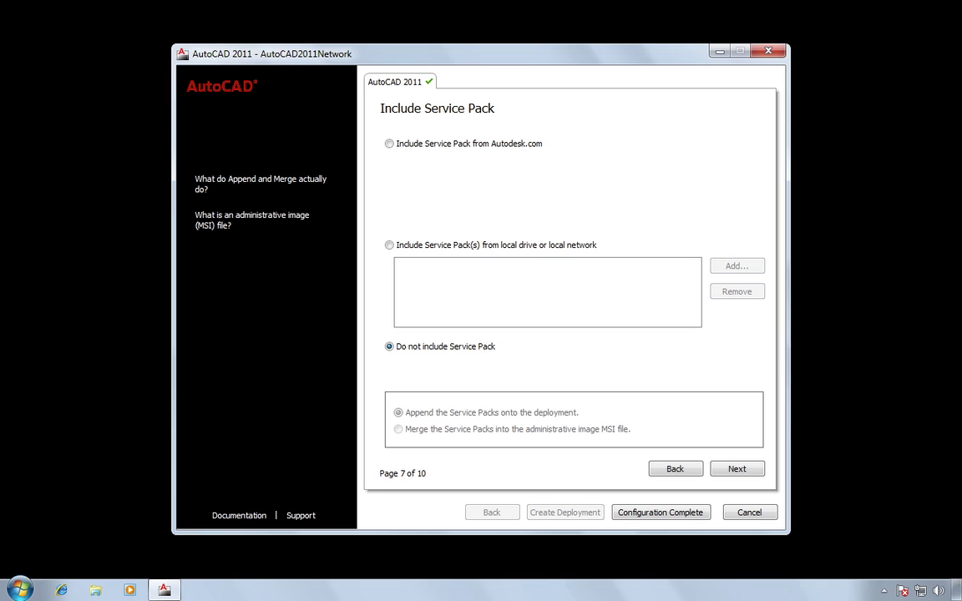
{"action": "left_click", "coordinate": [738, 470]}
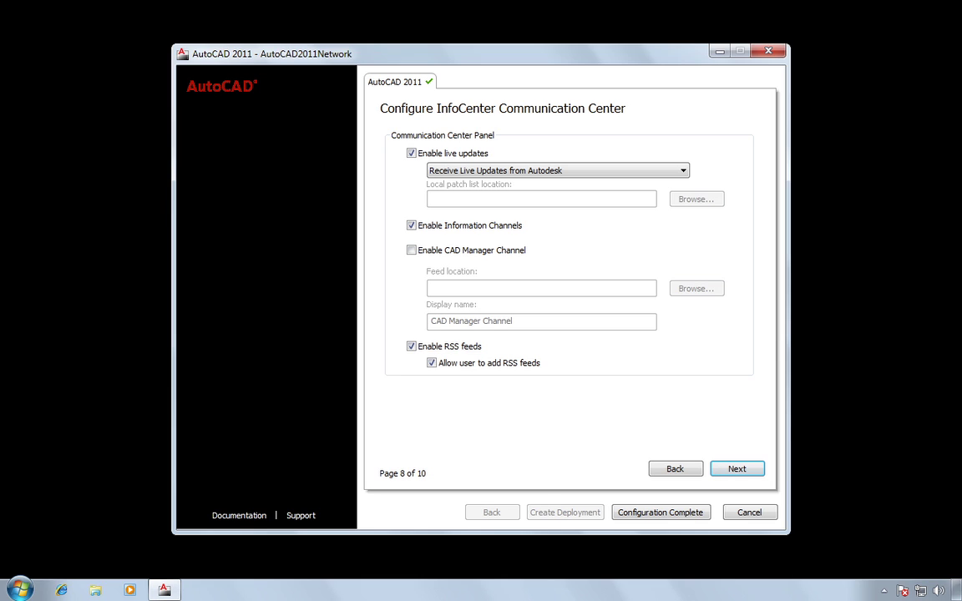
{"action": "left_click", "coordinate": [411, 154]}
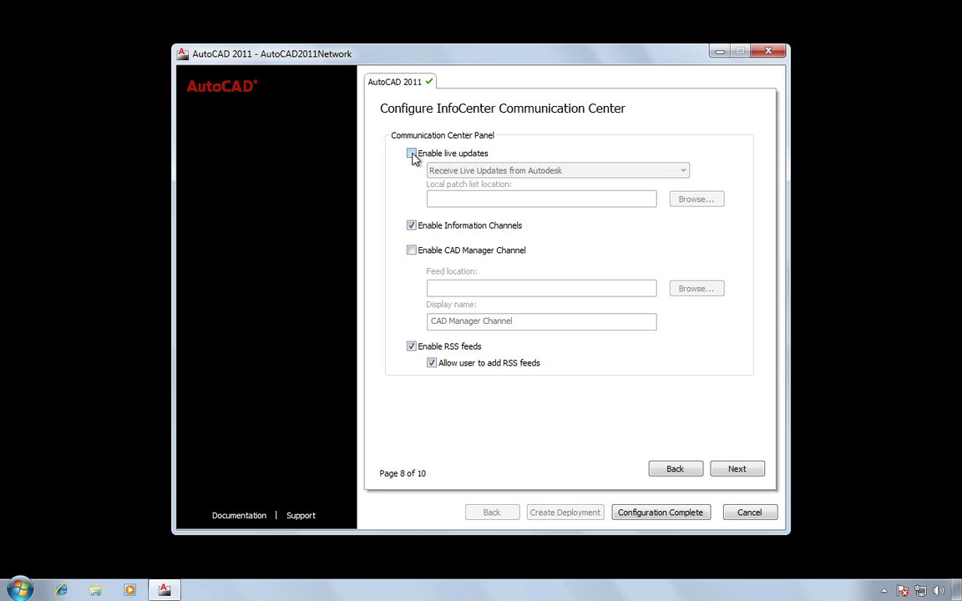
{"action": "left_click", "coordinate": [411, 154]}
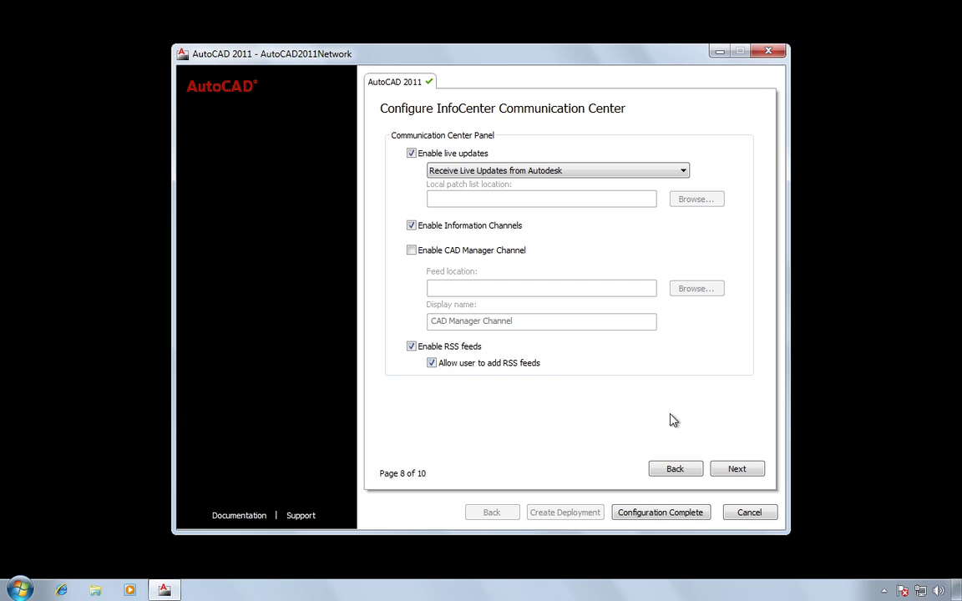
Keep 'Use Online Help' on and check 'Include computer name in error reports'
{"action": "left_click", "coordinate": [738, 470]}
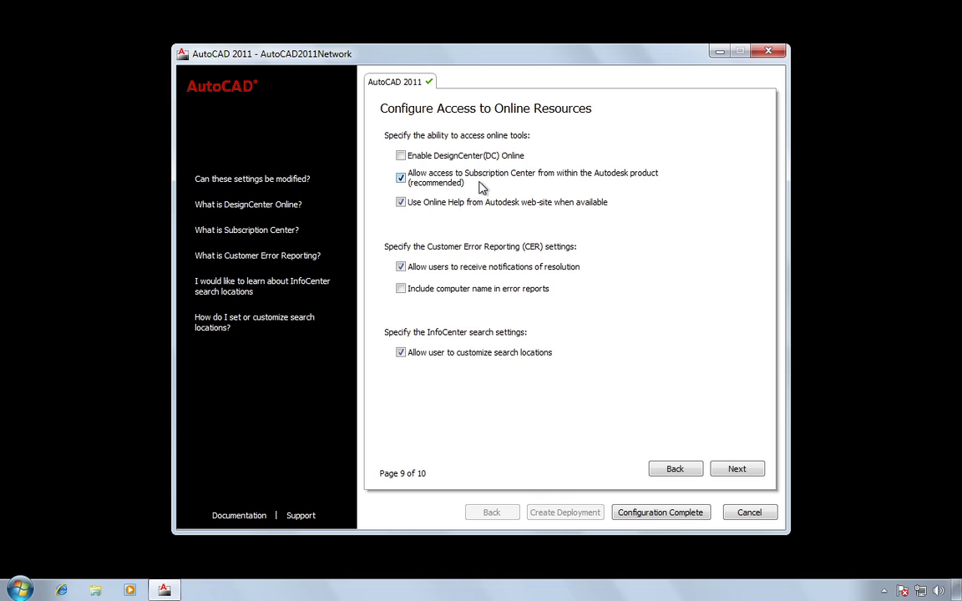
{"action": "left_click", "coordinate": [401, 203]}
{"action": "left_click", "coordinate": [401, 203]}
{"action": "left_click", "coordinate": [401, 205]}
{"action": "left_click", "coordinate": [401, 203]}
{"action": "left_click", "coordinate": [401, 290]}
{"action": "left_click", "coordinate": [737, 470]}
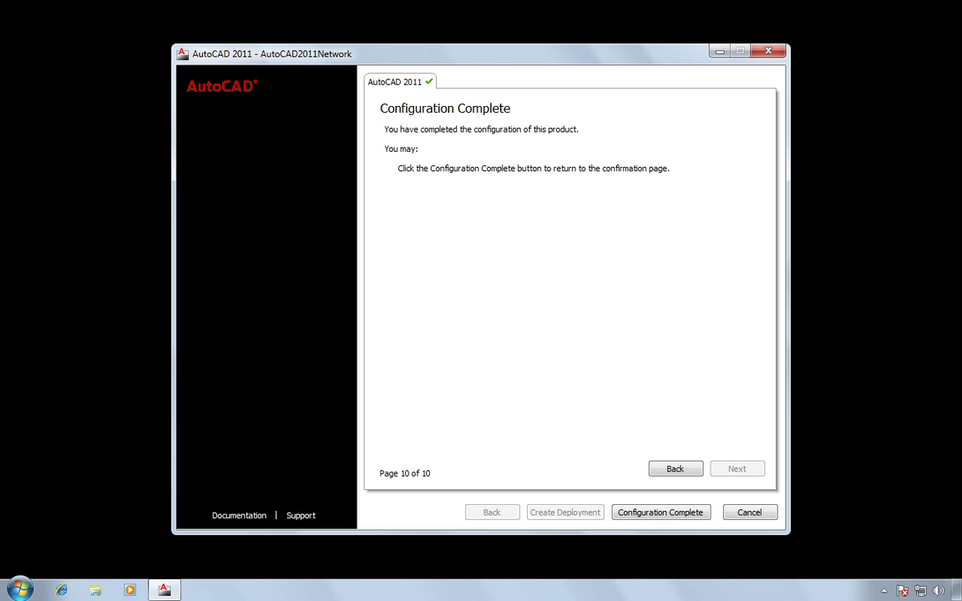
Complete the configuration and review the Current settings, now showing a Network License type
{"action": "left_click", "coordinate": [673, 517]}
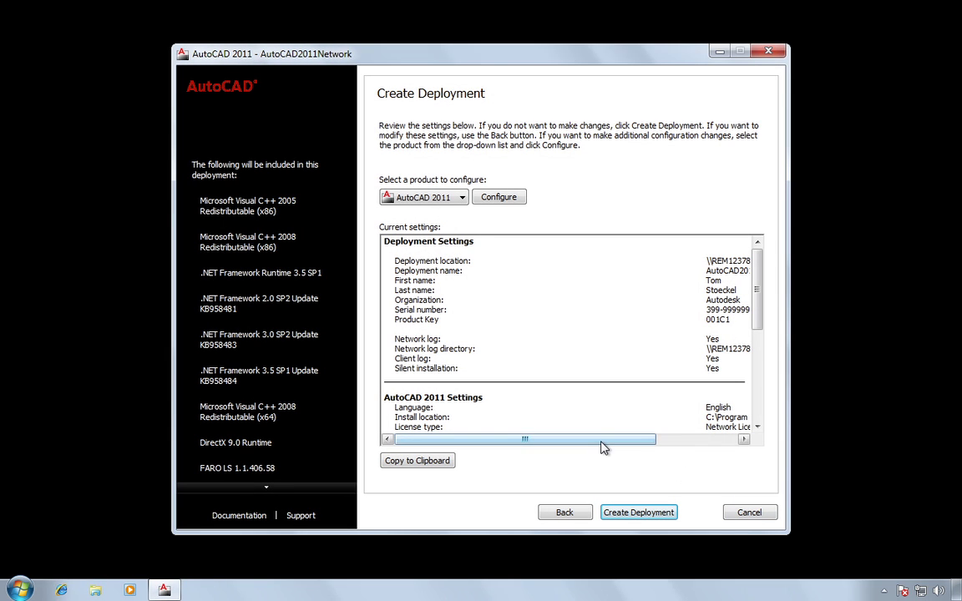
{"action": "left_click_drag", "start_coordinate": [603, 441], "coordinate": [683, 449]}
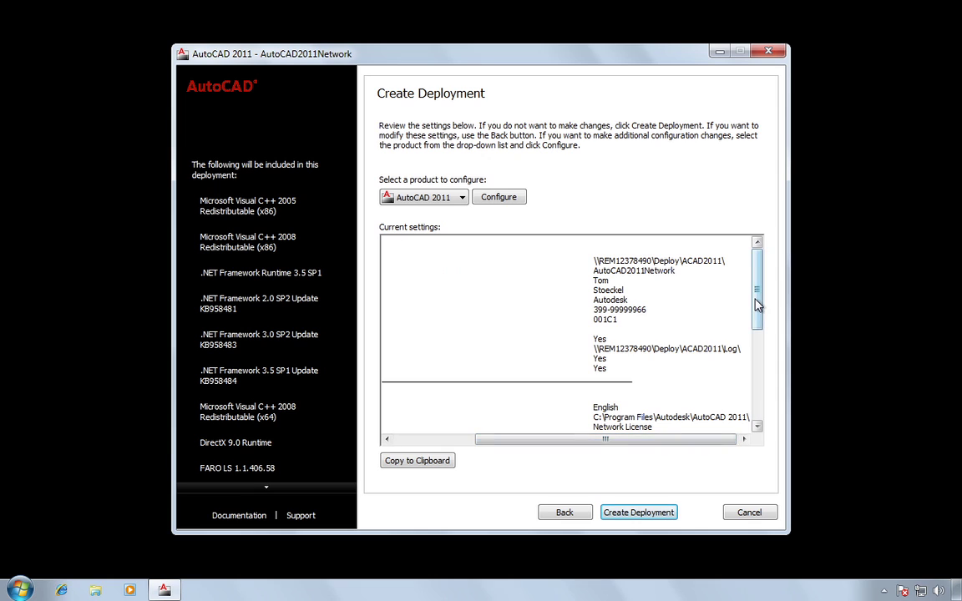
{"action": "left_click_drag", "start_coordinate": [757, 293], "coordinate": [754, 271]}
{"action": "left_click_drag", "start_coordinate": [530, 440], "coordinate": [451, 448]}
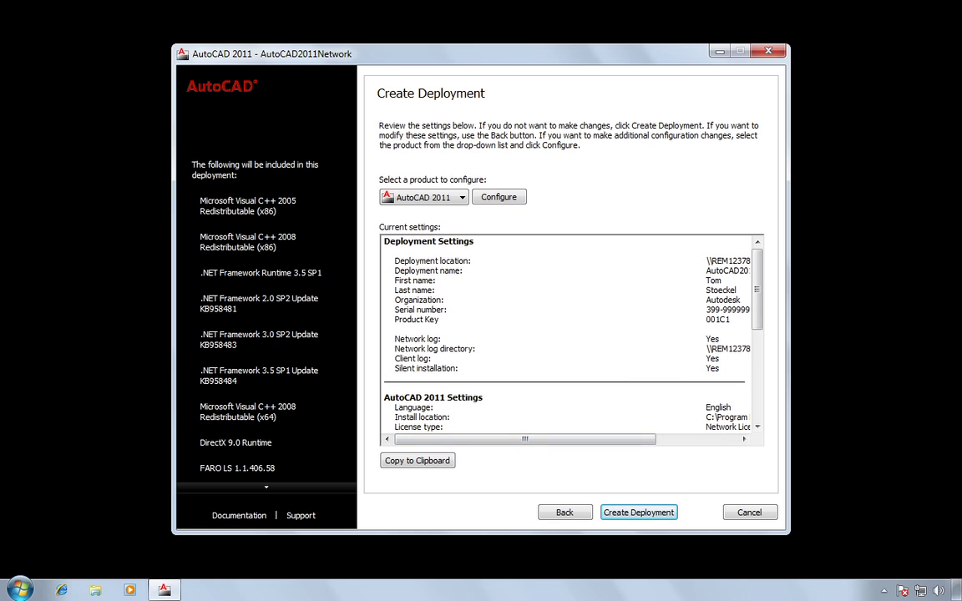
Build the deployment and close the installer once Deployment Complete appears
{"action": "left_click", "coordinate": [640, 513]}
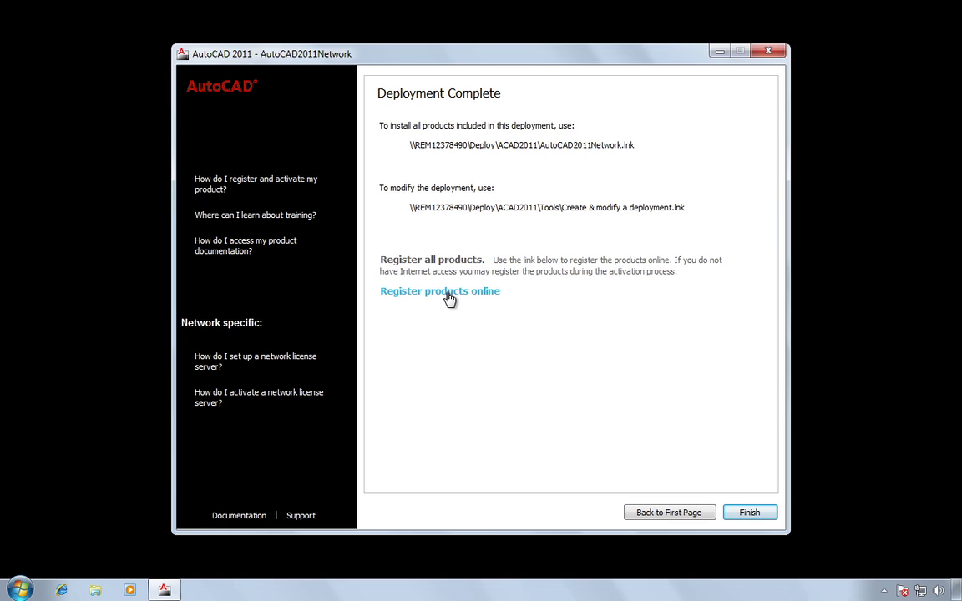
{"action": "left_click", "coordinate": [752, 514]}
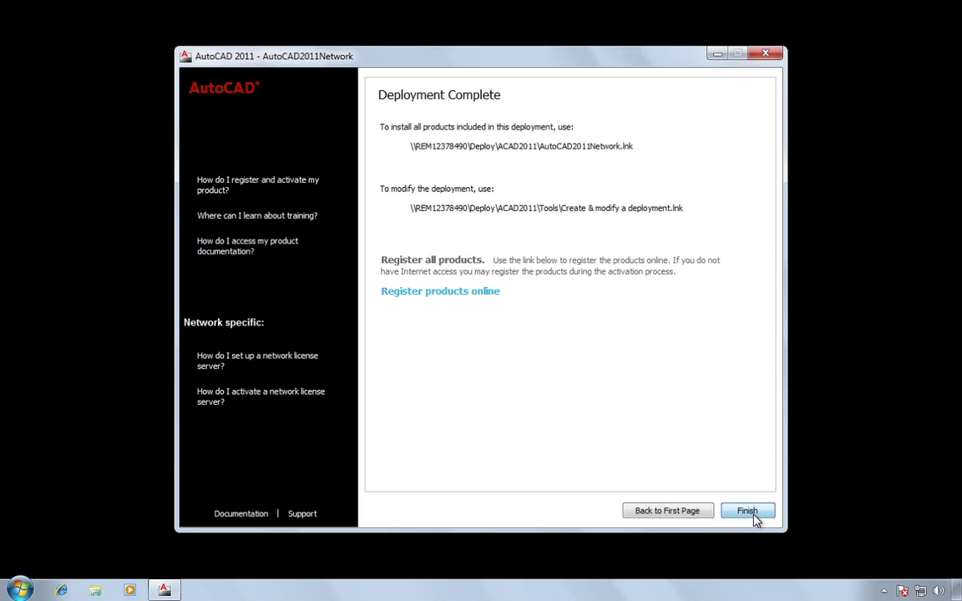